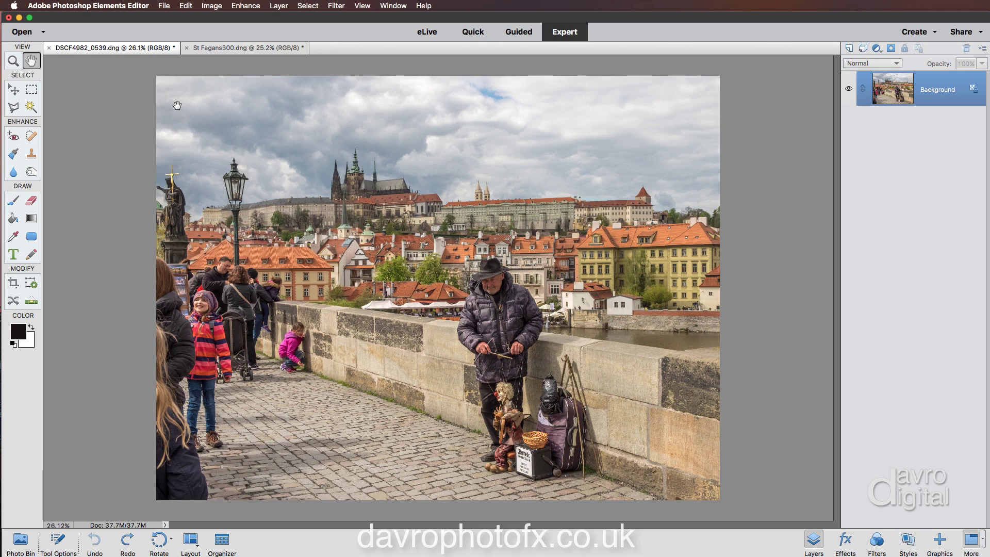
Step: Return to the Prague bridge photo, duplicate its Background layer and name the copy 'Remove colour cast'
click(222, 49)
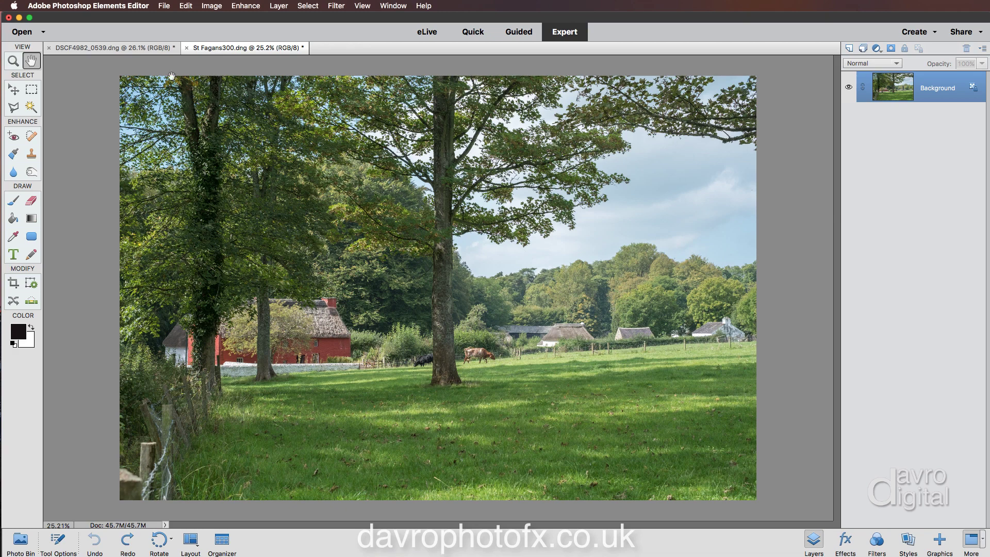
click(153, 50)
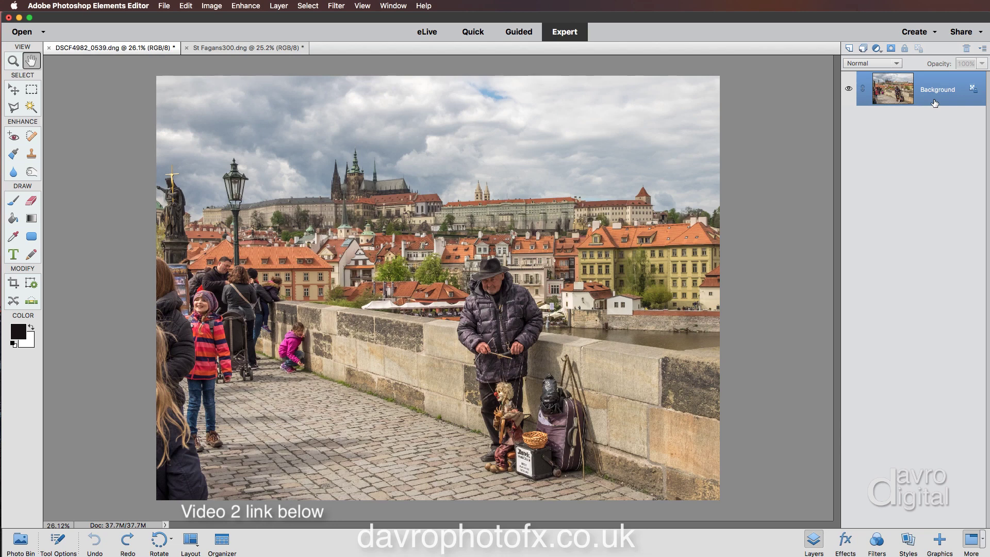
key(super+j)
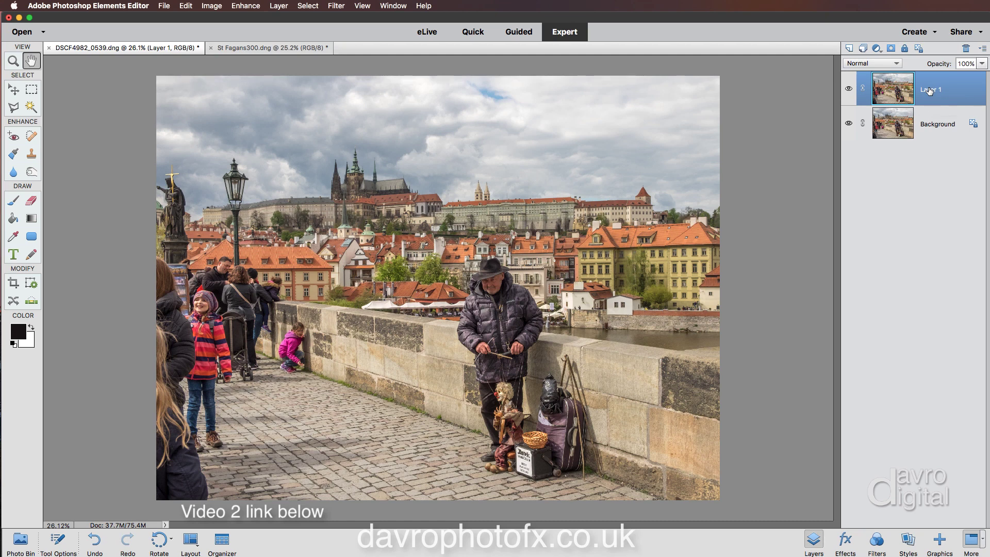
double_click(929, 91)
text(Remove colour cast)
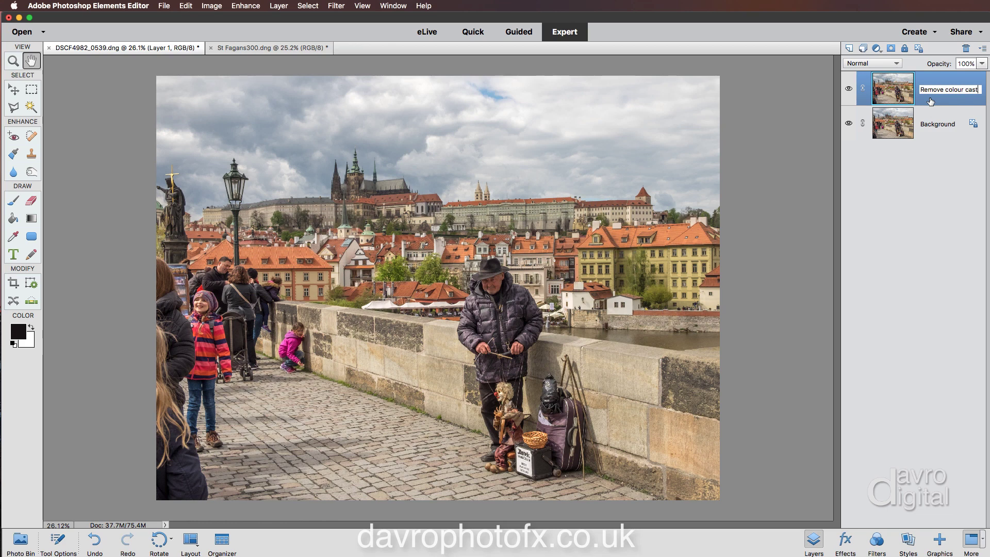
key(Return)
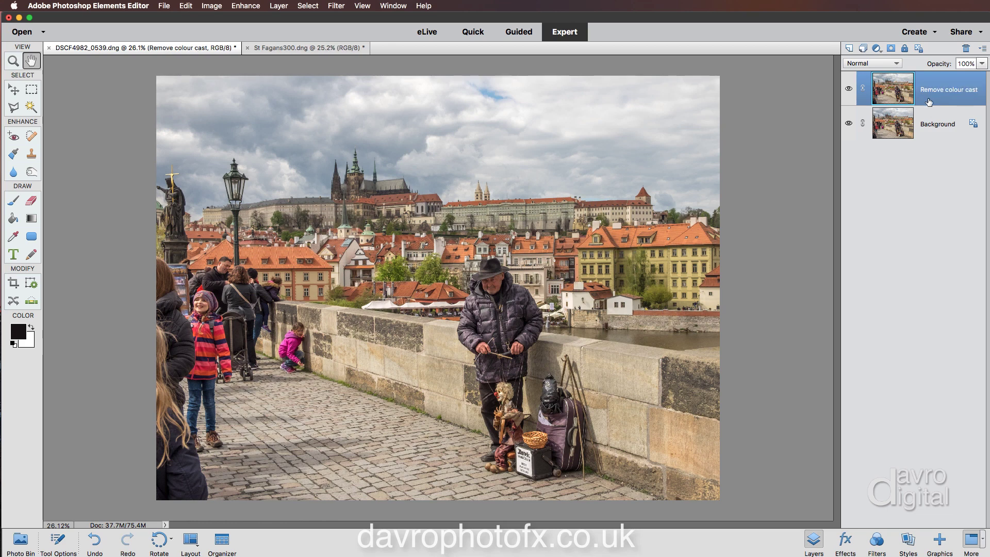
Step: Open Enhance > Adjust Color > Remove Color Cast on the Remove colour cast layer
click(245, 6)
mouse_move(251, 115)
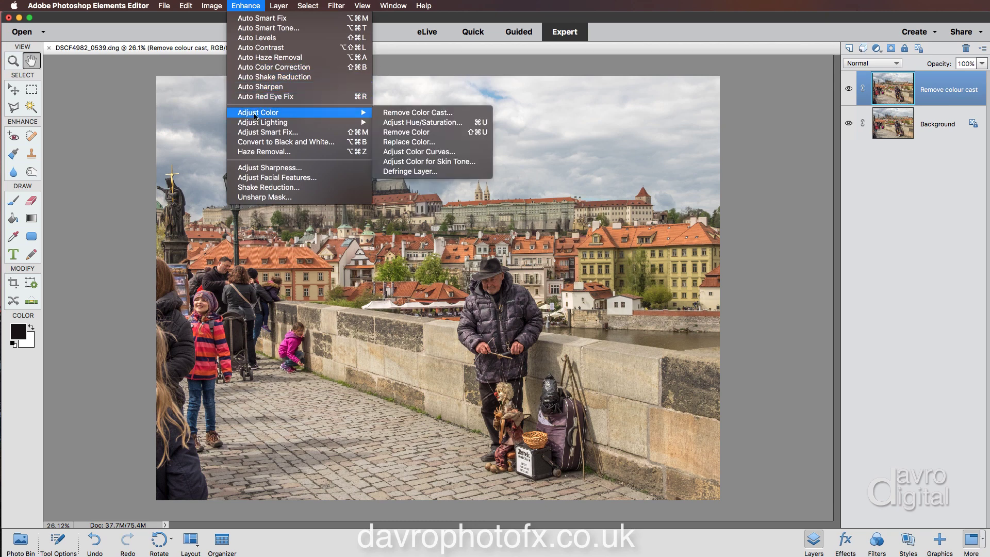
click(402, 114)
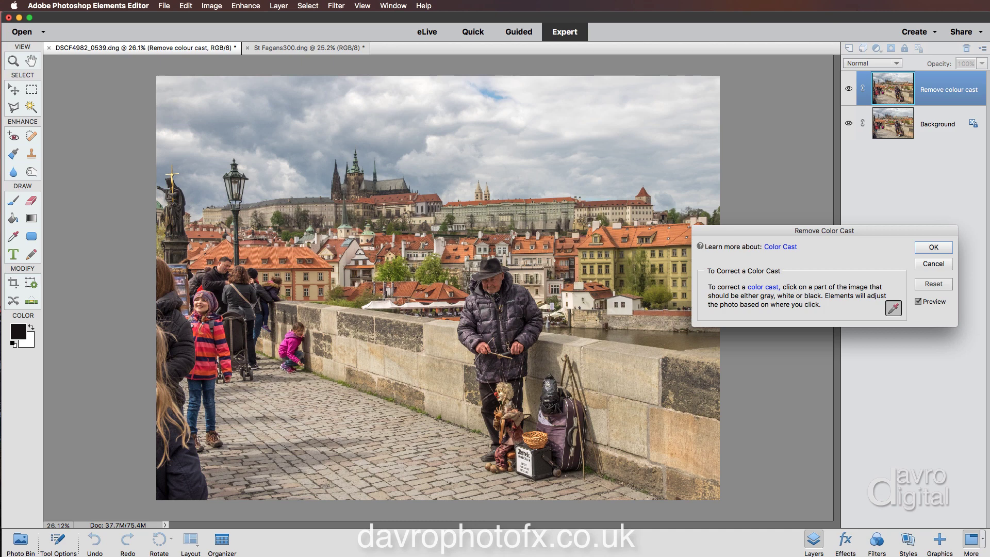
Step: Sample the jacket, box, white building and castle as neutral points to cool the photo
click(495, 298)
click(539, 457)
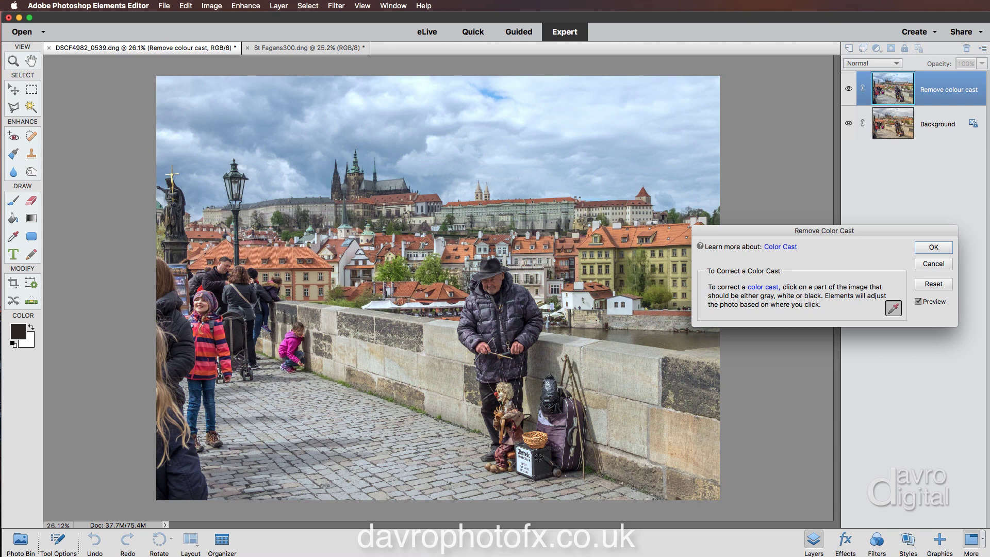
click(569, 300)
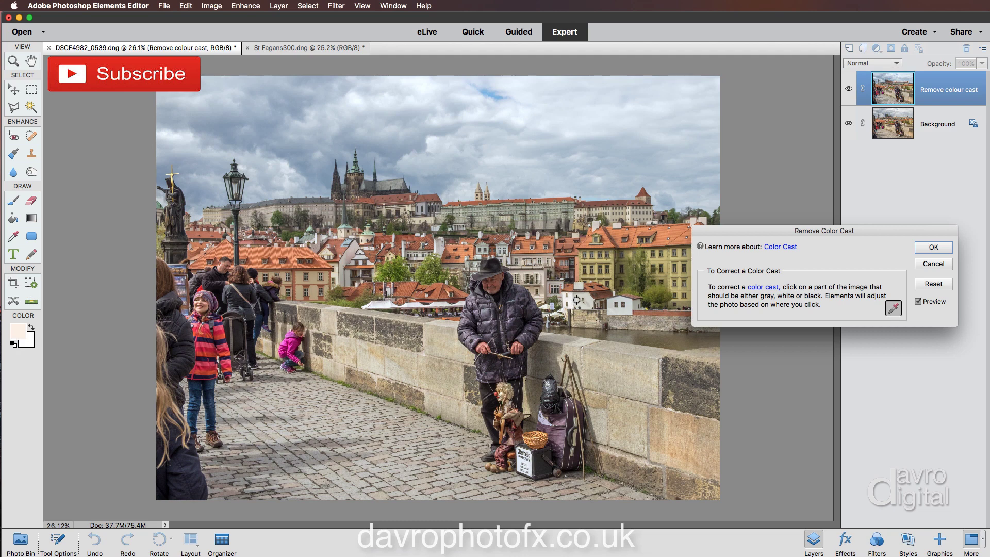
click(577, 300)
click(272, 201)
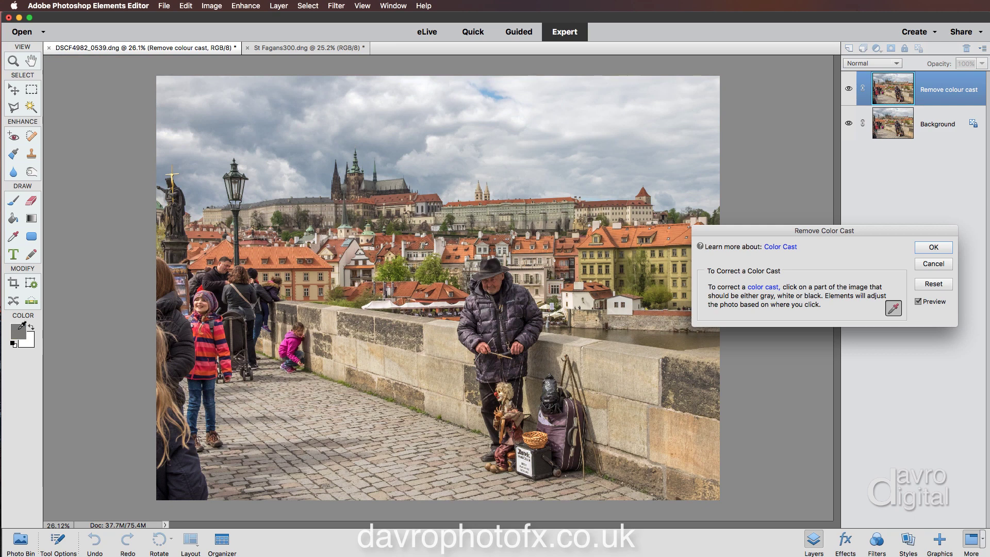
click(310, 199)
click(547, 224)
Step: Sample the box, then the buildings, compare with Preview, and apply the colour cast correction
click(539, 457)
click(546, 225)
click(919, 302)
click(930, 247)
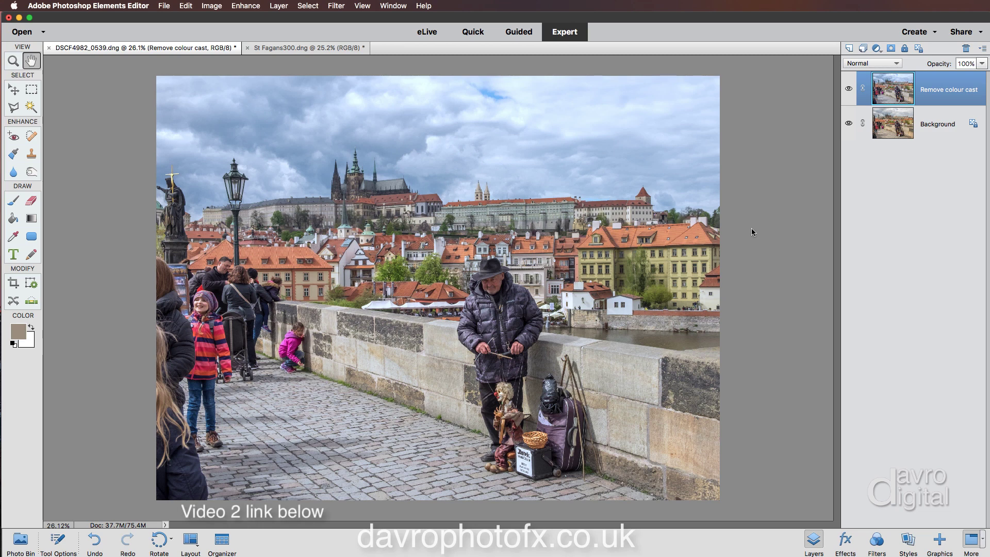
Step: Try Light, Medium and Dark Gray canvas surrounds, finally setting the surround to Black
right_click(765, 170)
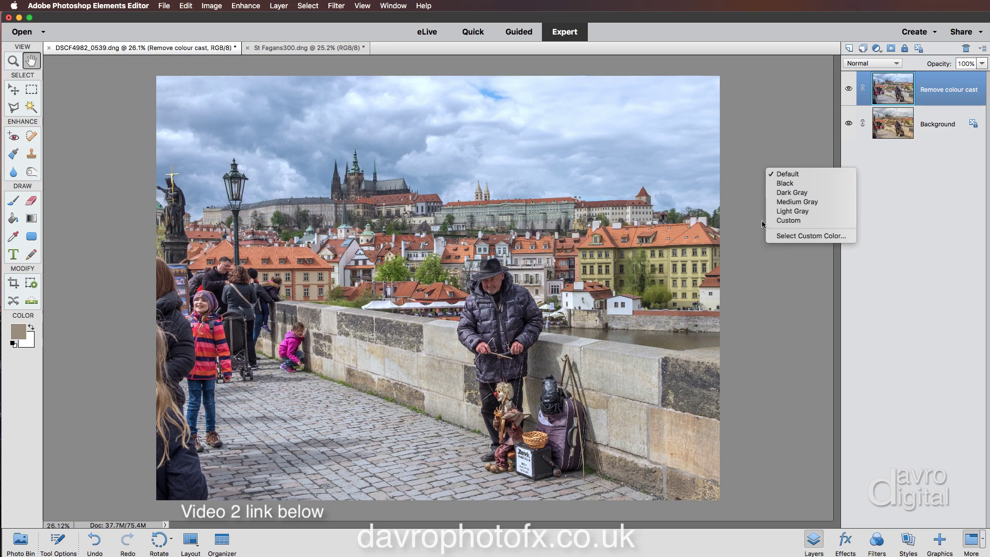
click(785, 212)
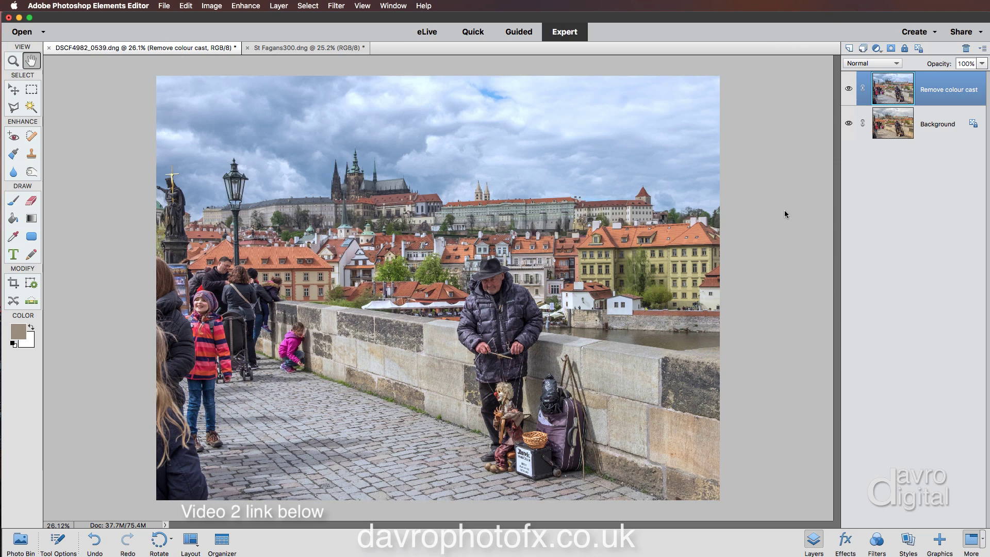
right_click(785, 214)
click(802, 243)
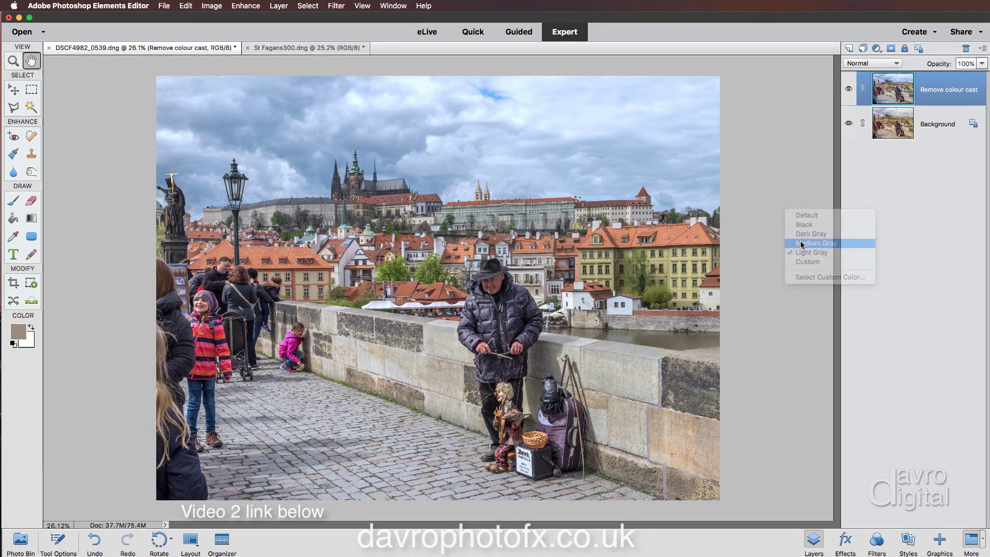
right_click(802, 244)
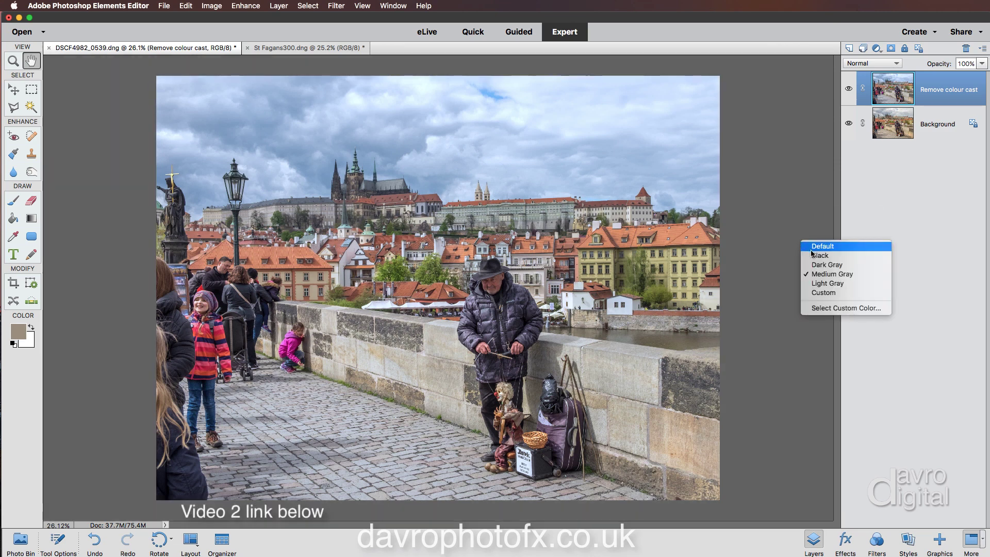
click(813, 264)
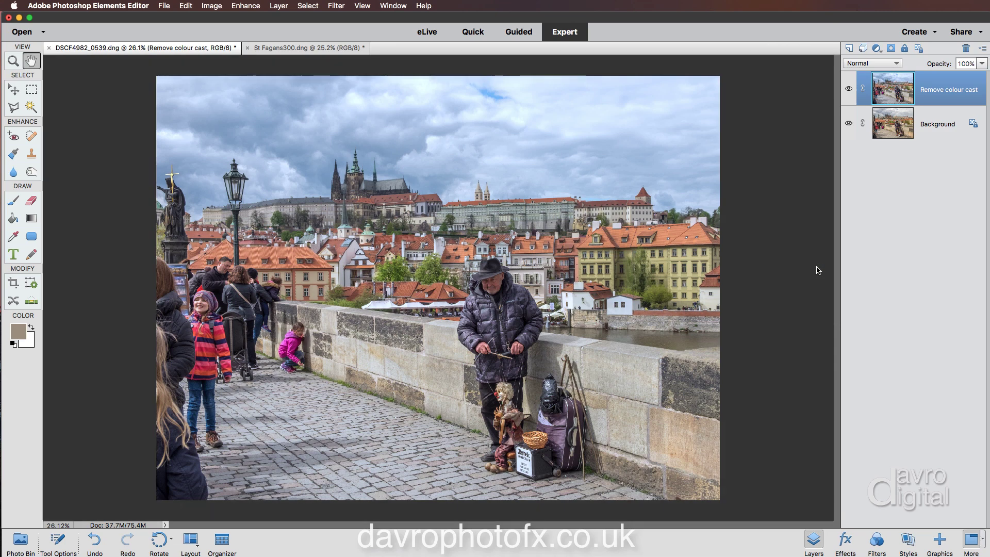
right_click(807, 258)
click(823, 270)
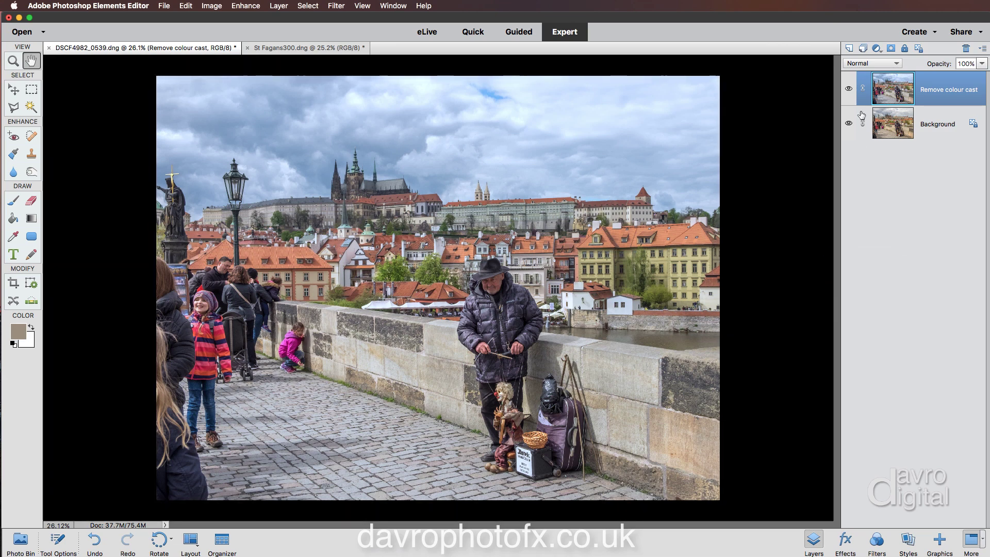
Step: Toggle the Remove colour cast layer's visibility to compare, then lower its opacity to 71%
click(848, 90)
click(847, 90)
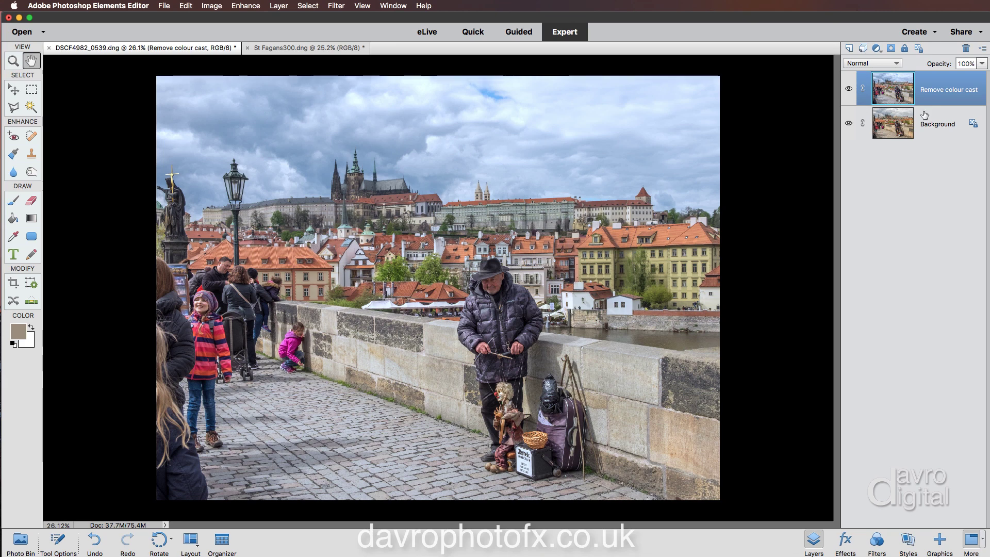
drag(943, 64, 928, 64)
drag(928, 64, 928, 64)
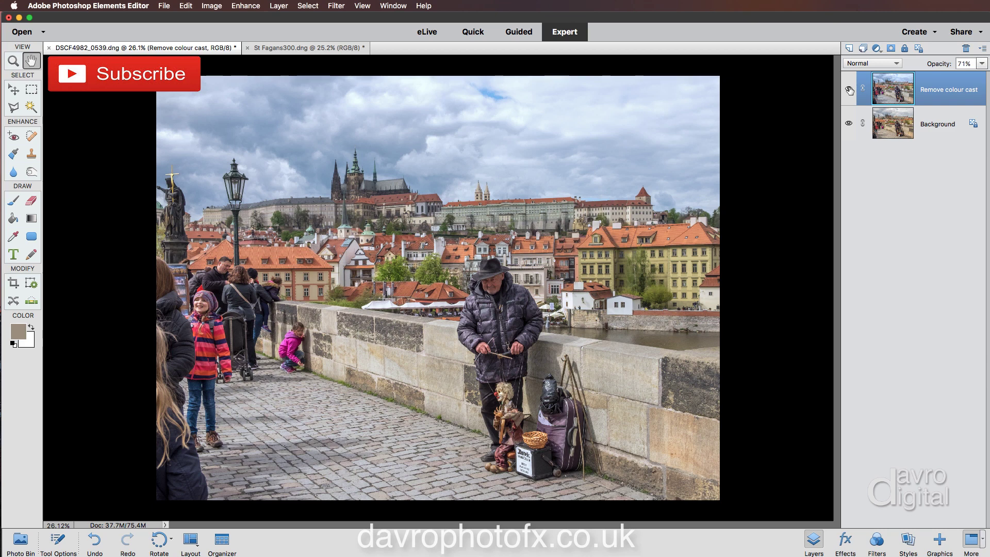
Step: Add a Hue/Saturation adjustment layer with Saturation set to +8
click(876, 49)
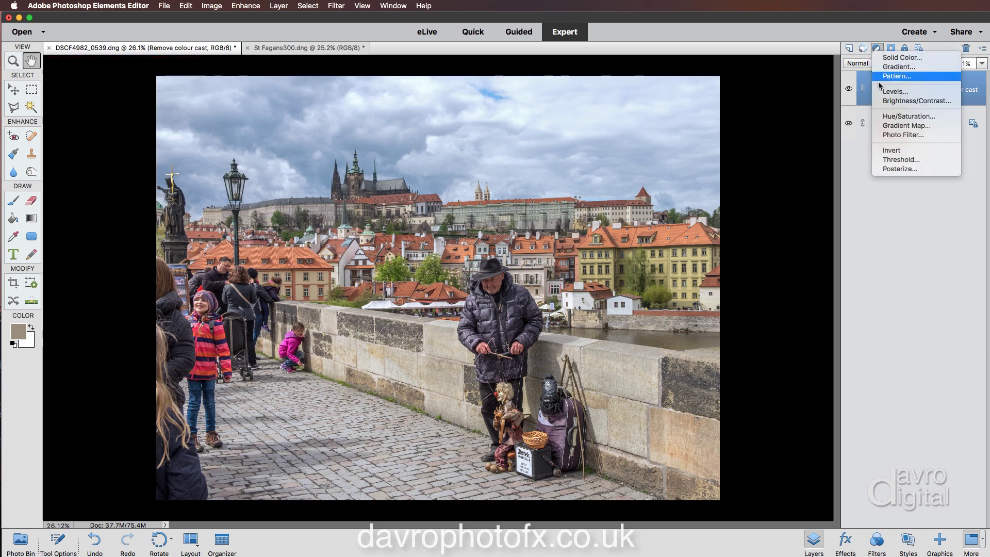
click(889, 116)
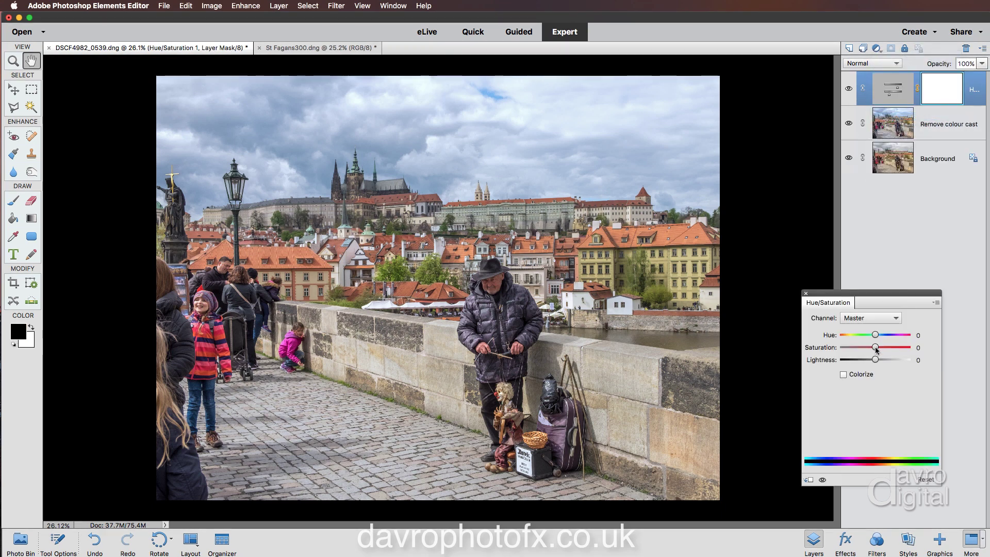
drag(876, 348, 880, 350)
click(806, 294)
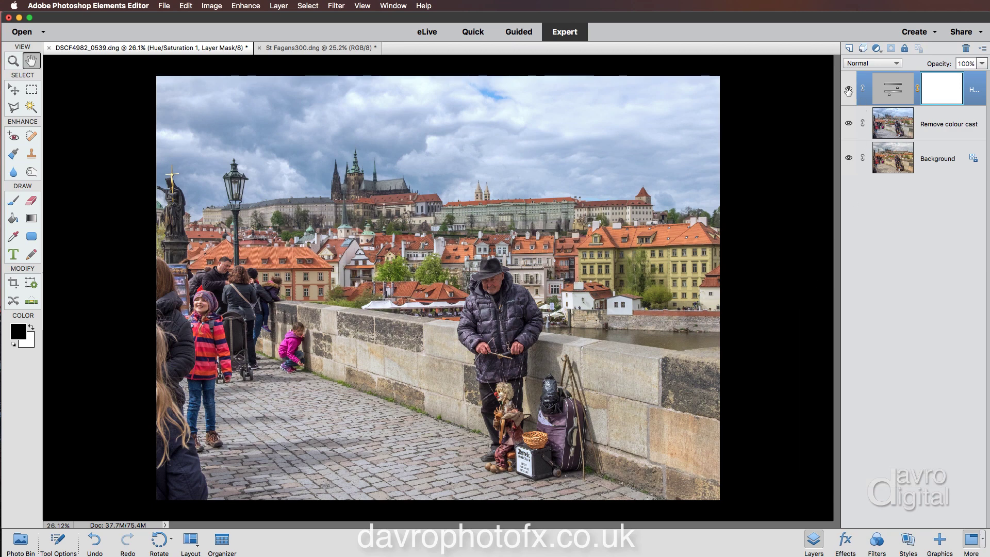